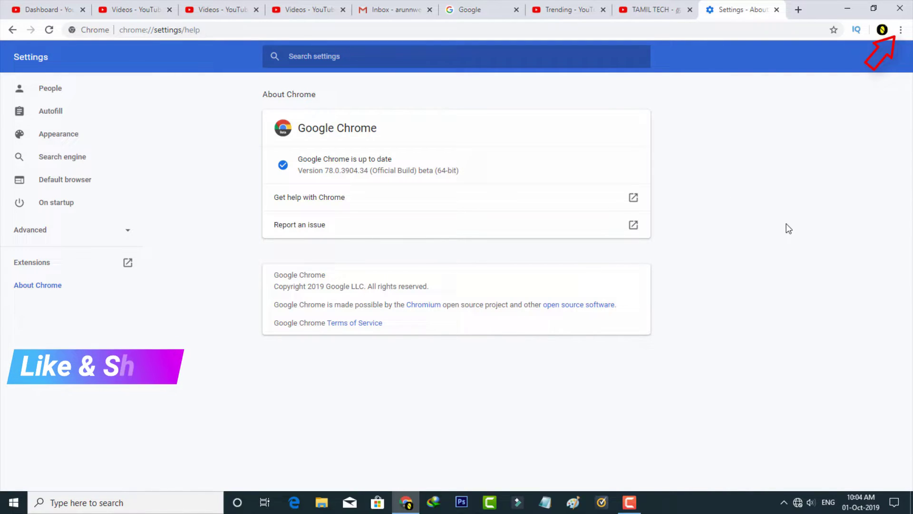
- Open Chrome Settings from the three-dot menu and expand the Advanced sections
{"action": "left_click", "coordinate": [903, 31]}
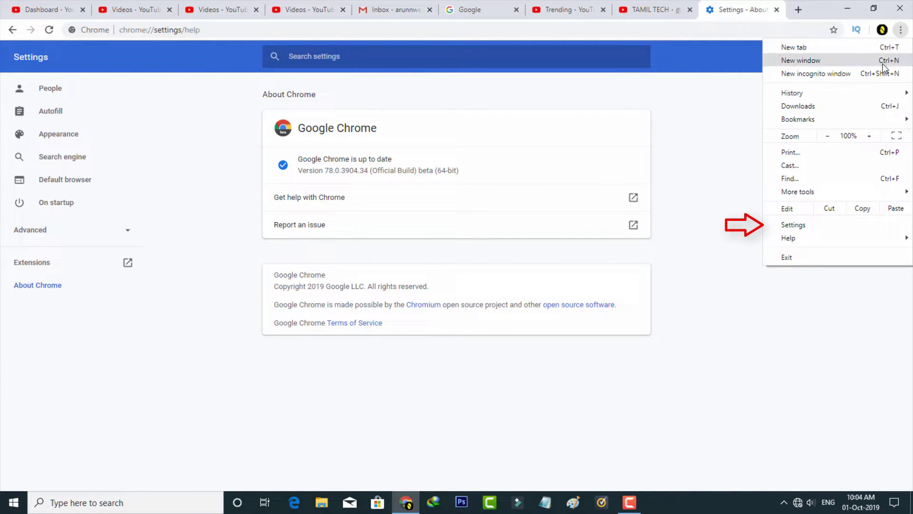
{"action": "left_click", "coordinate": [818, 227]}
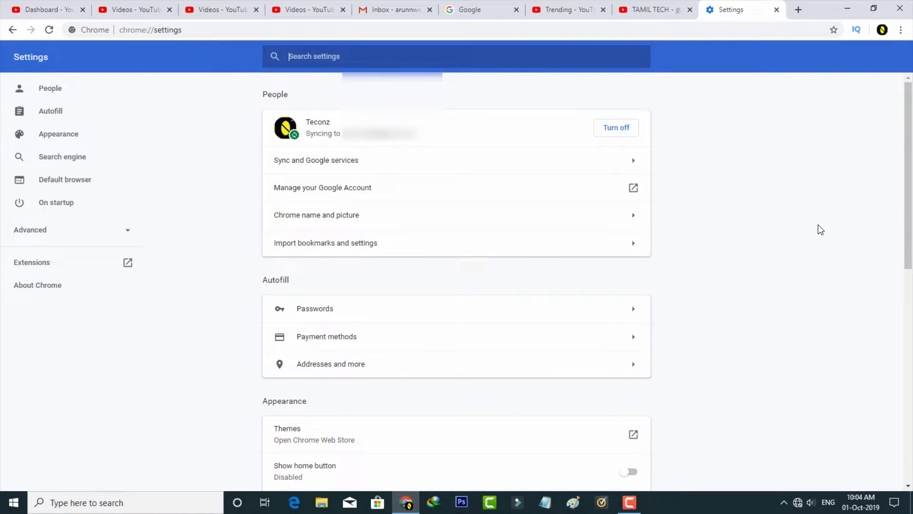
{"action": "scroll", "coordinate": [716, 283], "scroll_direction": "down", "scroll_amount": 2}
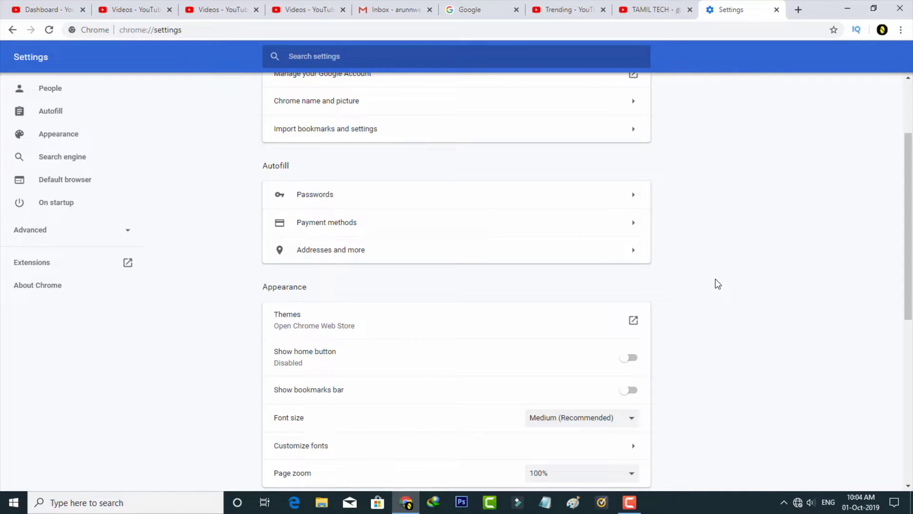
{"action": "scroll", "coordinate": [716, 279], "scroll_direction": "down", "scroll_amount": 5}
{"action": "scroll", "coordinate": [716, 279], "scroll_direction": "down", "scroll_amount": 5}
{"action": "scroll", "coordinate": [715, 280], "scroll_direction": "down", "scroll_amount": 3}
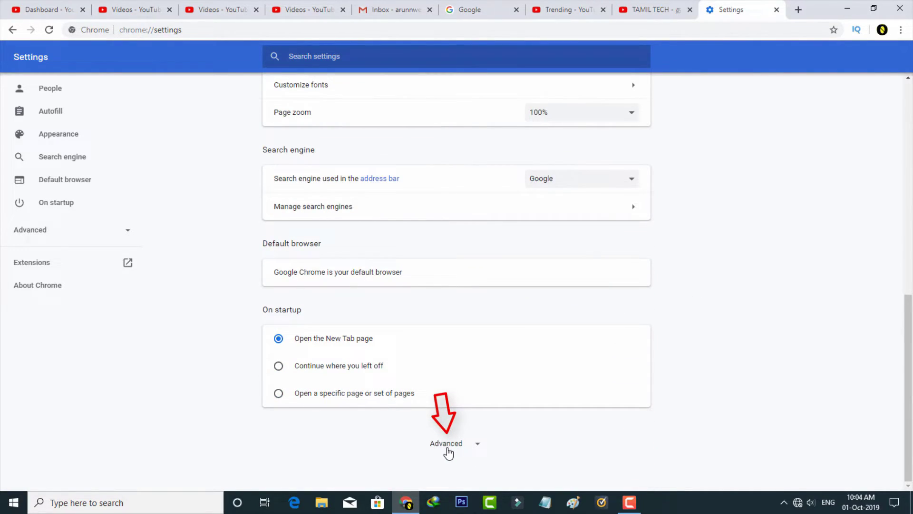
{"action": "left_click", "coordinate": [448, 445]}
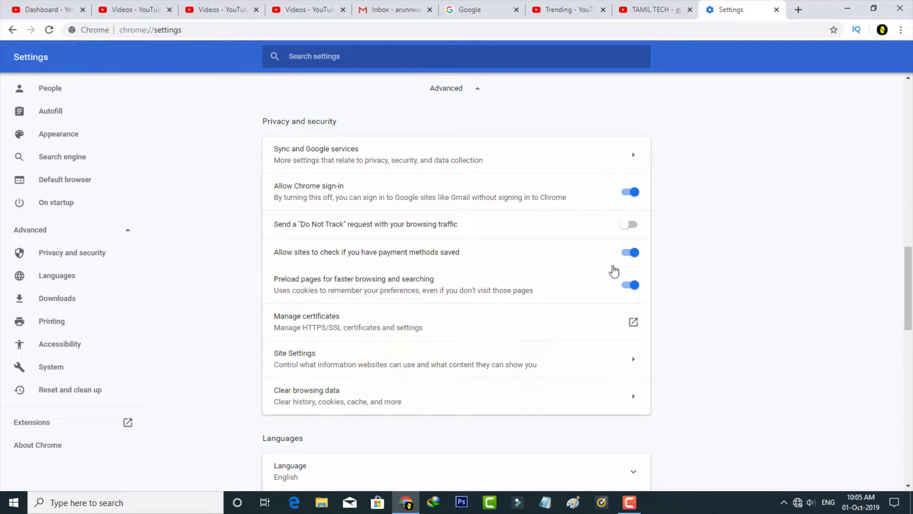
{"action": "scroll", "coordinate": [613, 271], "scroll_direction": "down", "scroll_amount": 1}
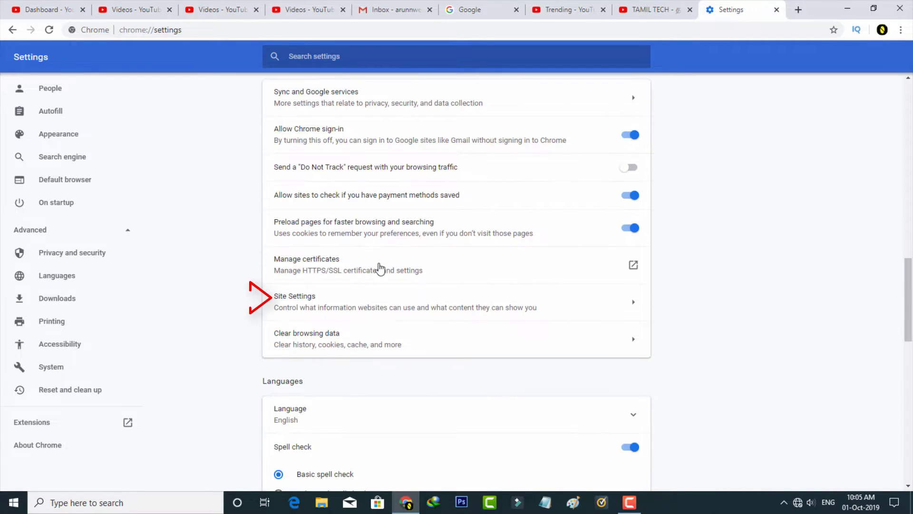
- Go to Site Settings, then to the Pop-ups and redirects page
{"action": "left_click", "coordinate": [351, 303]}
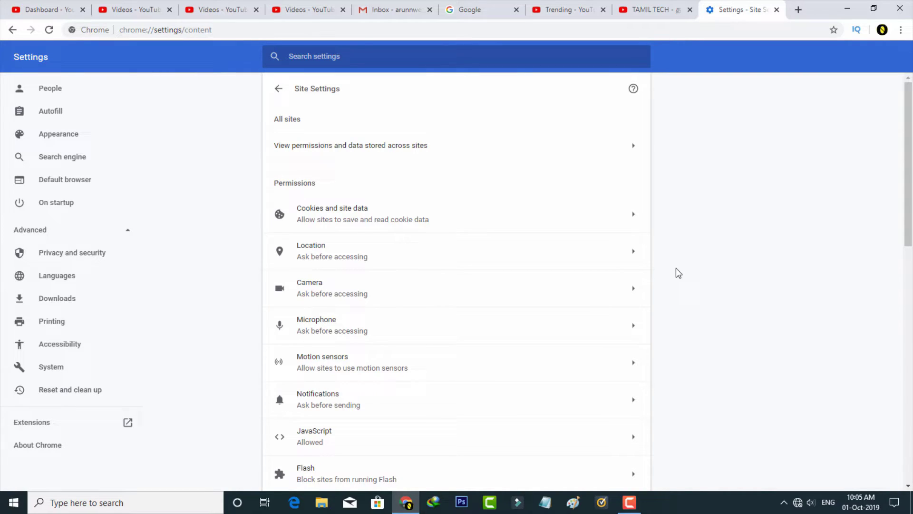
{"action": "scroll", "coordinate": [638, 275], "scroll_direction": "down", "scroll_amount": 2}
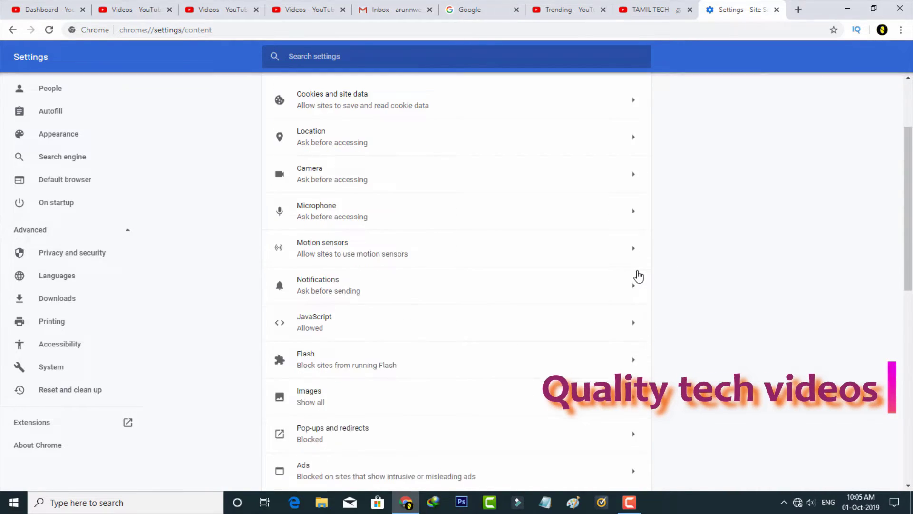
{"action": "scroll", "coordinate": [638, 275], "scroll_direction": "down", "scroll_amount": 1}
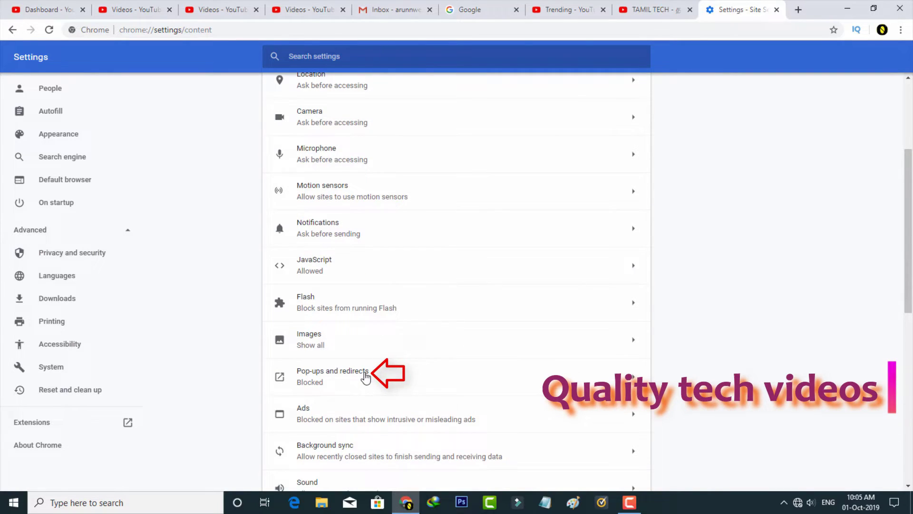
{"action": "left_click", "coordinate": [365, 376]}
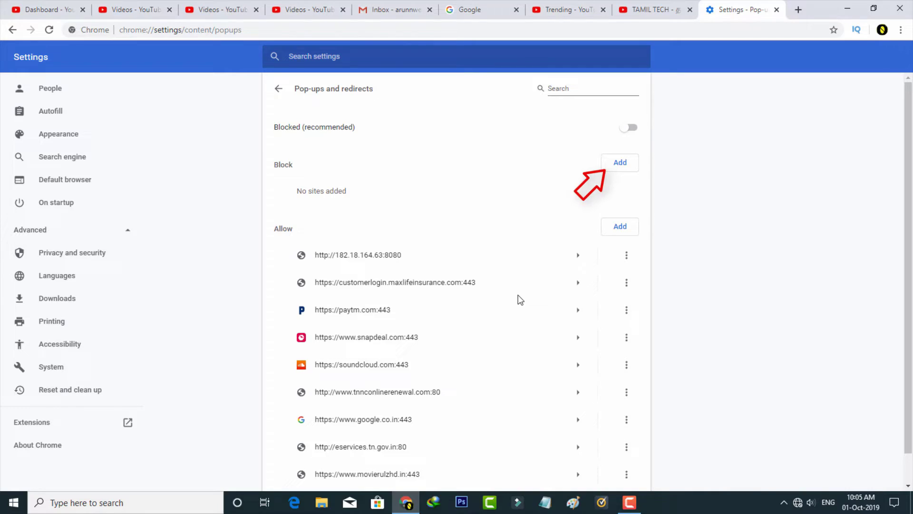
- Add facebook.com to the pop-ups Block list
{"action": "left_click", "coordinate": [629, 167]}
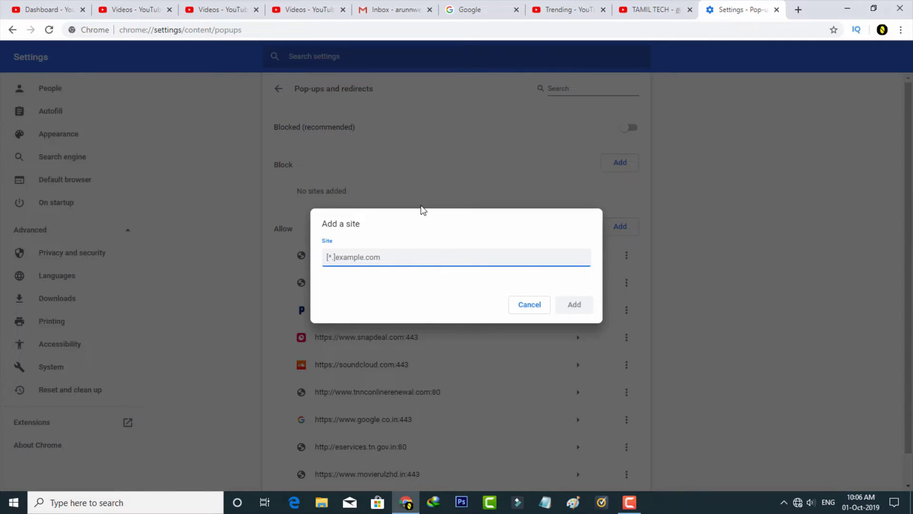
{"action": "type", "text": "f"}
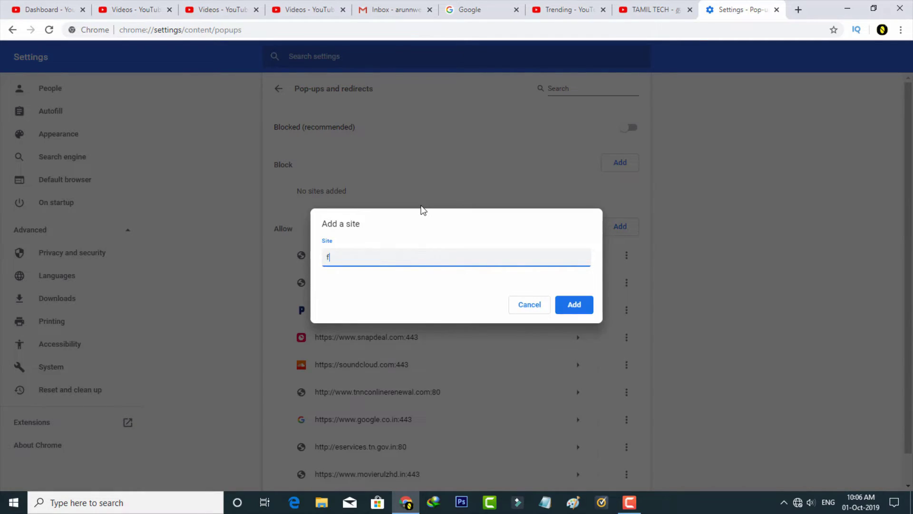
{"action": "type", "text": "acebook.com"}
{"action": "left_click", "coordinate": [573, 304]}
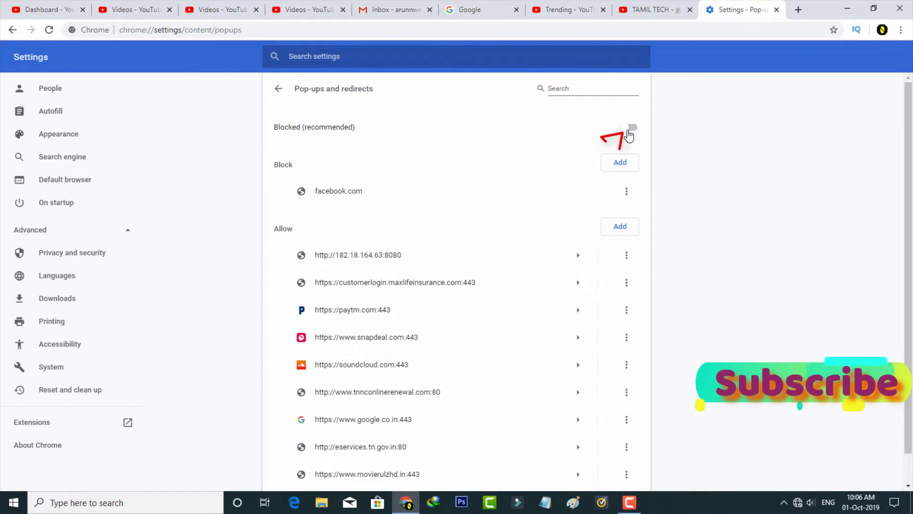
- Switch the top Blocked (recommended) toggle to Allowed for pop-ups and redirects
{"action": "left_click", "coordinate": [631, 130]}
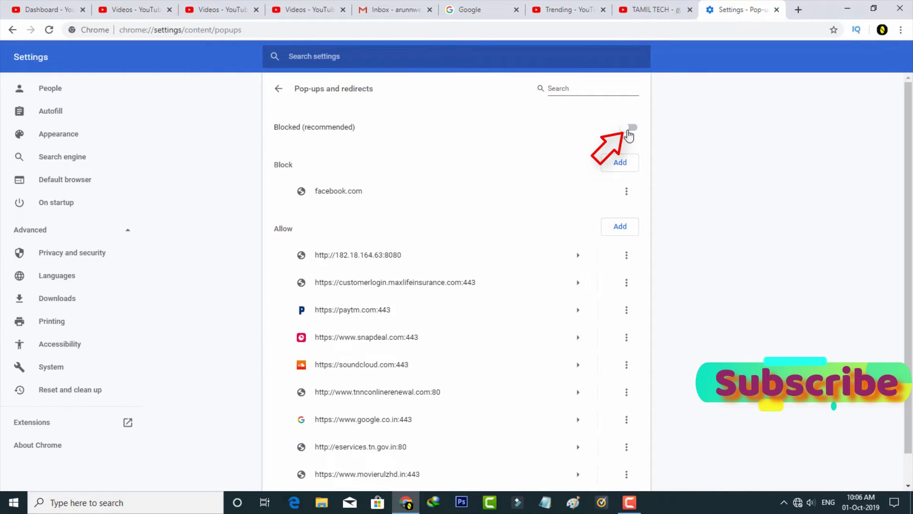
{"action": "left_click", "coordinate": [630, 130]}
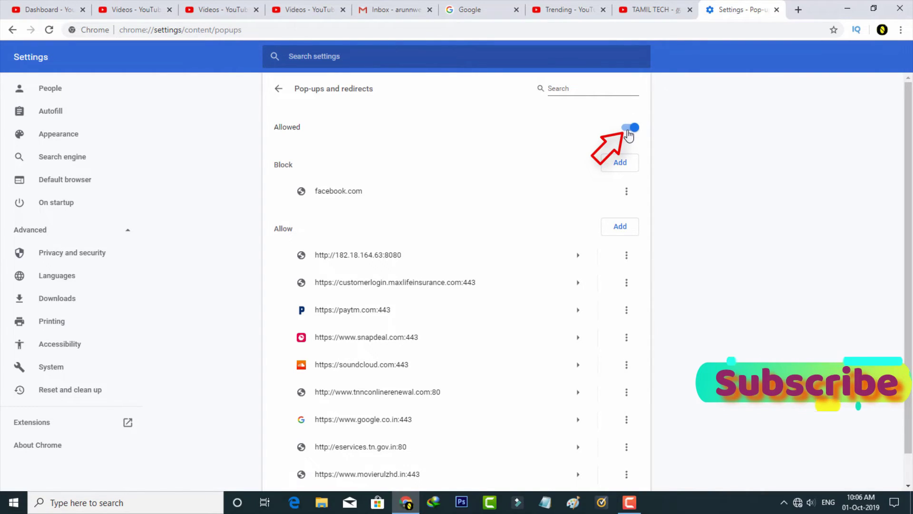